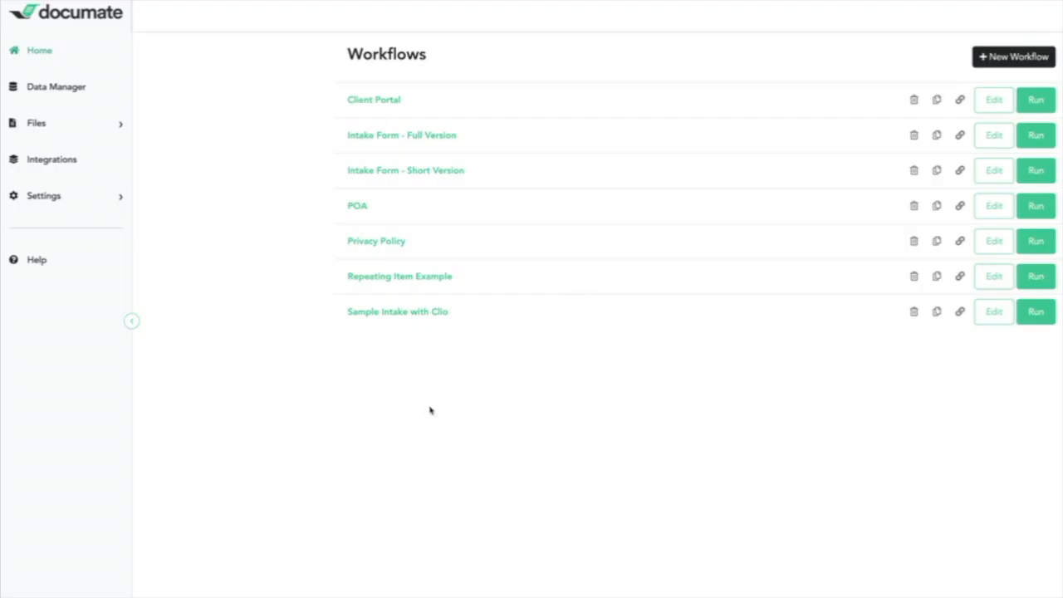
Create a new API key named Zapier in the Documate settings and select the API Key field in Zapier's Documate connection form
{"action": "mouse_move", "coordinate": [78, 204]}
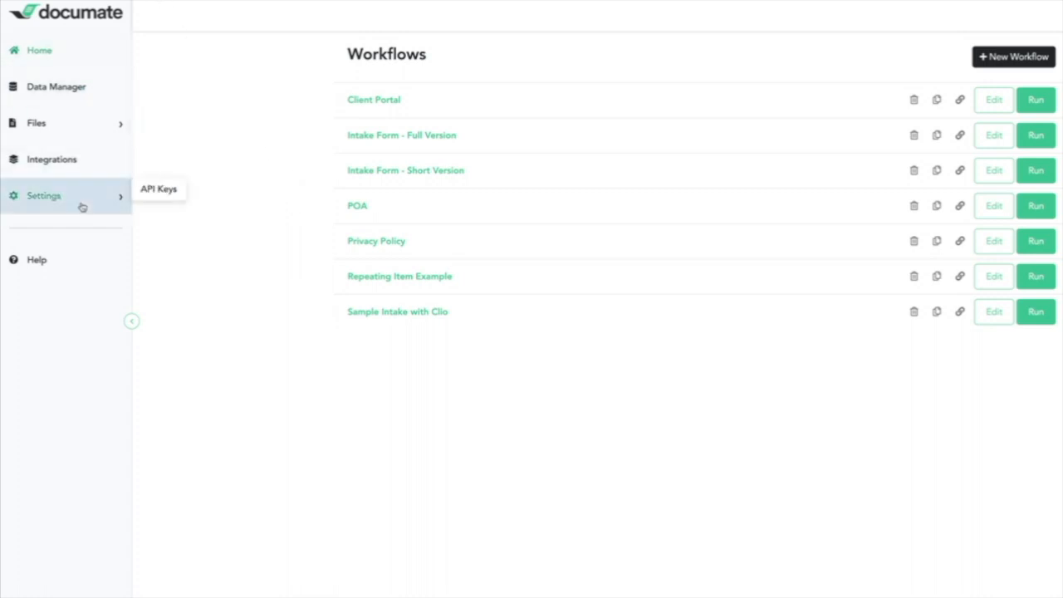
{"action": "left_click", "coordinate": [143, 196]}
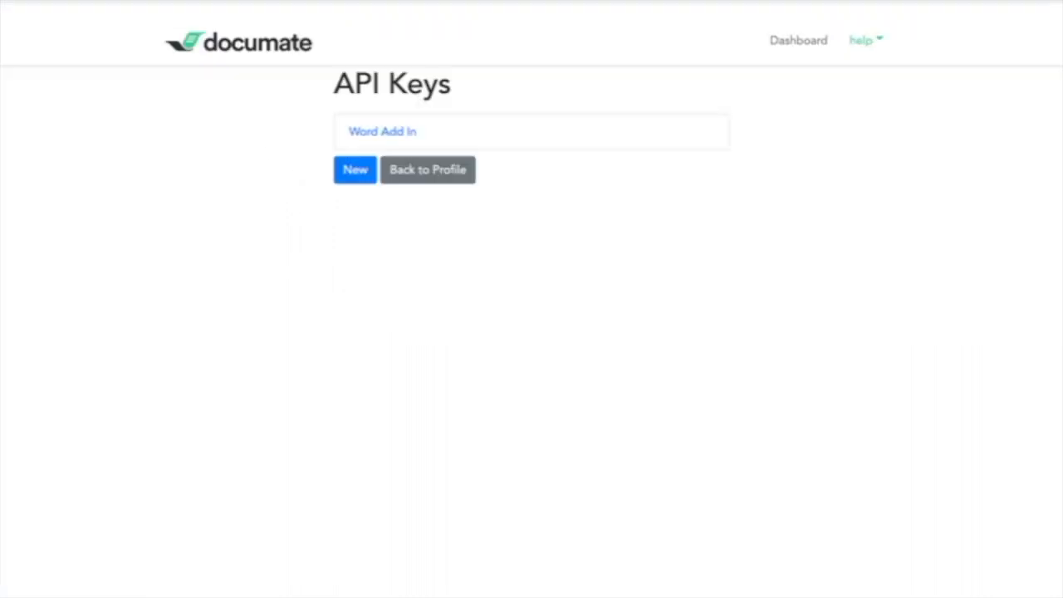
{"action": "left_click", "coordinate": [355, 174]}
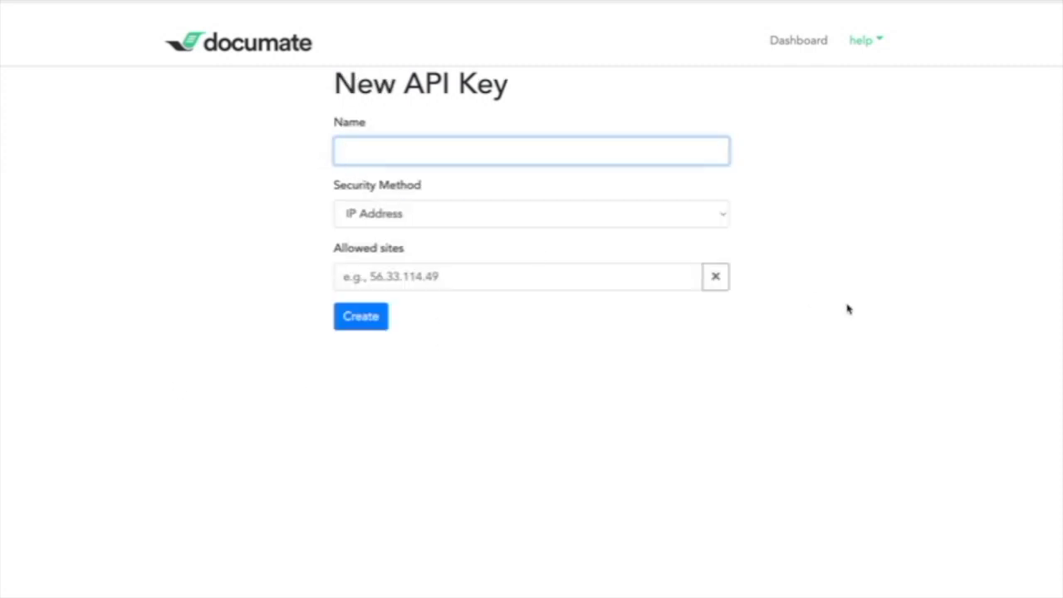
{"action": "type", "text": "Zapier"}
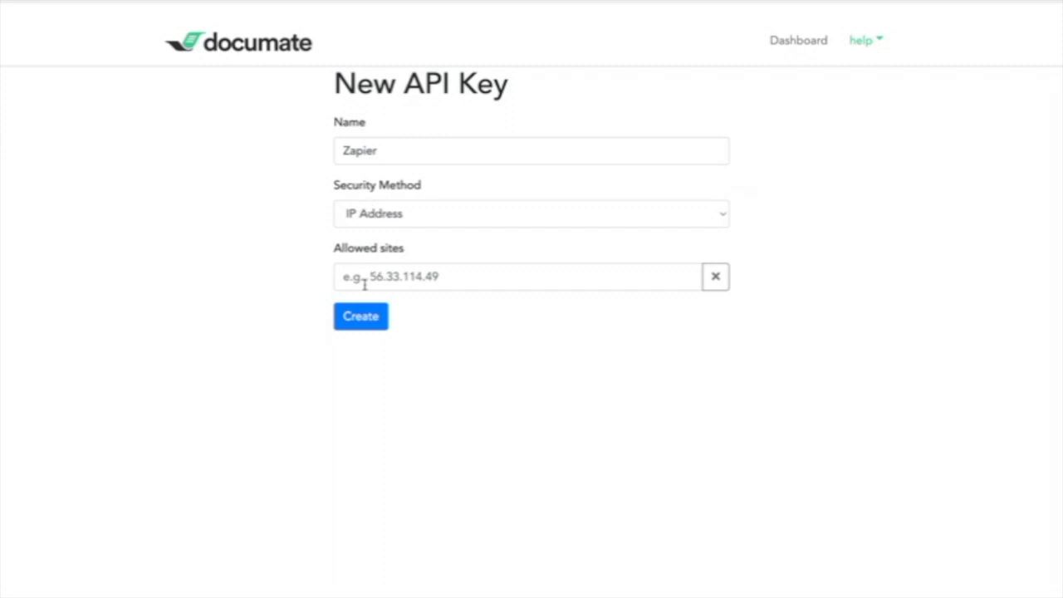
{"action": "left_click", "coordinate": [360, 321]}
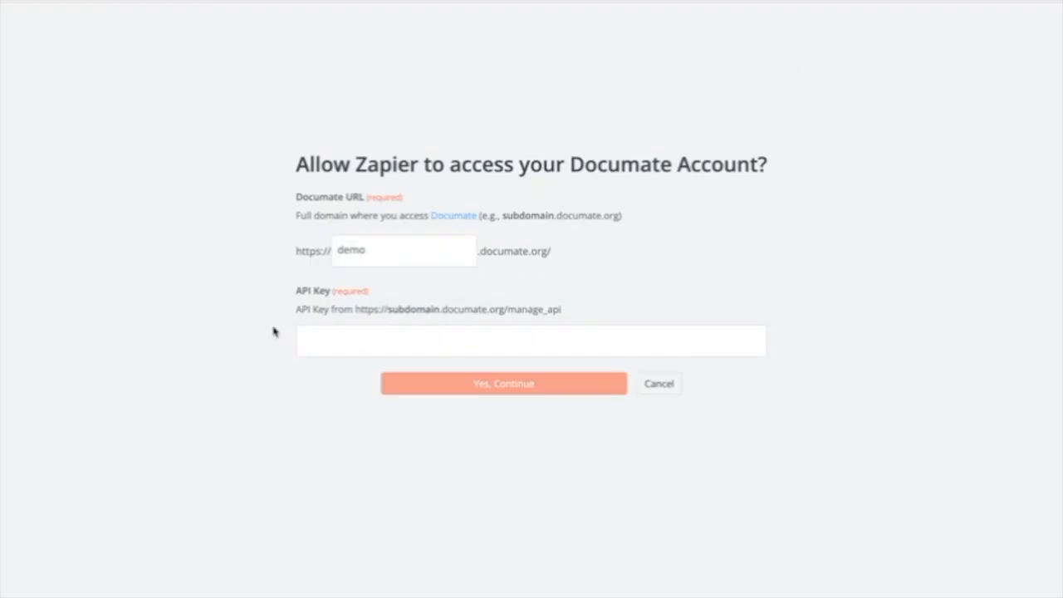
{"action": "left_click", "coordinate": [429, 333]}
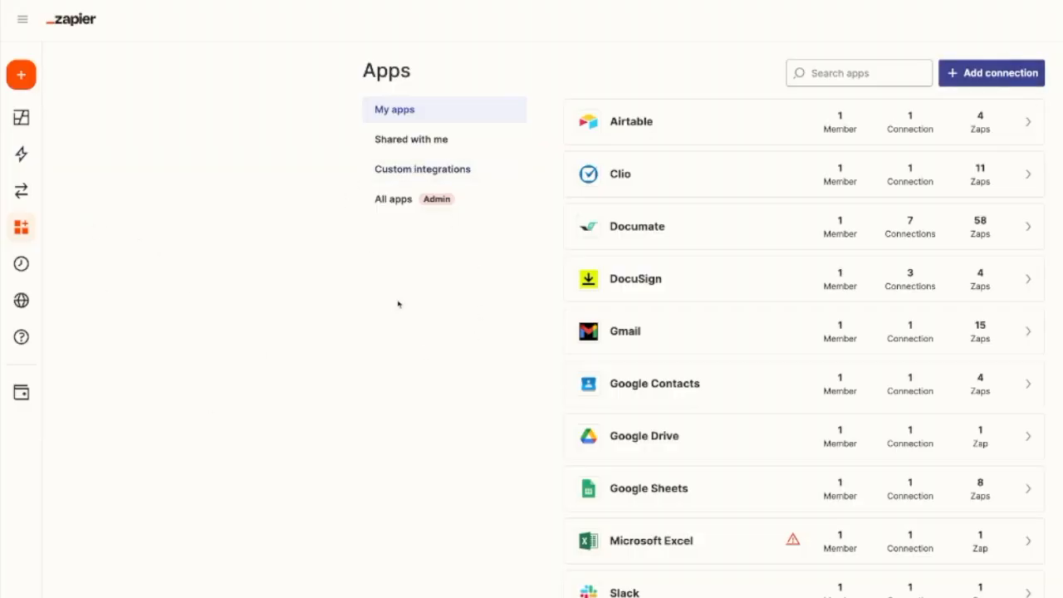
Create a new Zap in Zapier with Webhooks by Zapier as the trigger app and Catch Hook as its event
{"action": "mouse_move", "coordinate": [35, 80]}
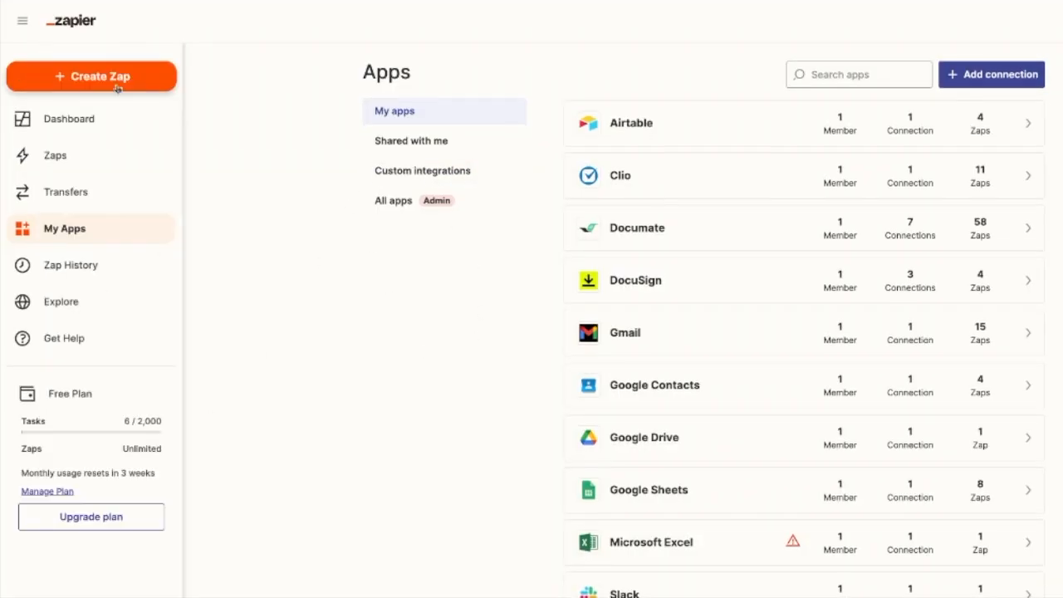
{"action": "left_click", "coordinate": [105, 81]}
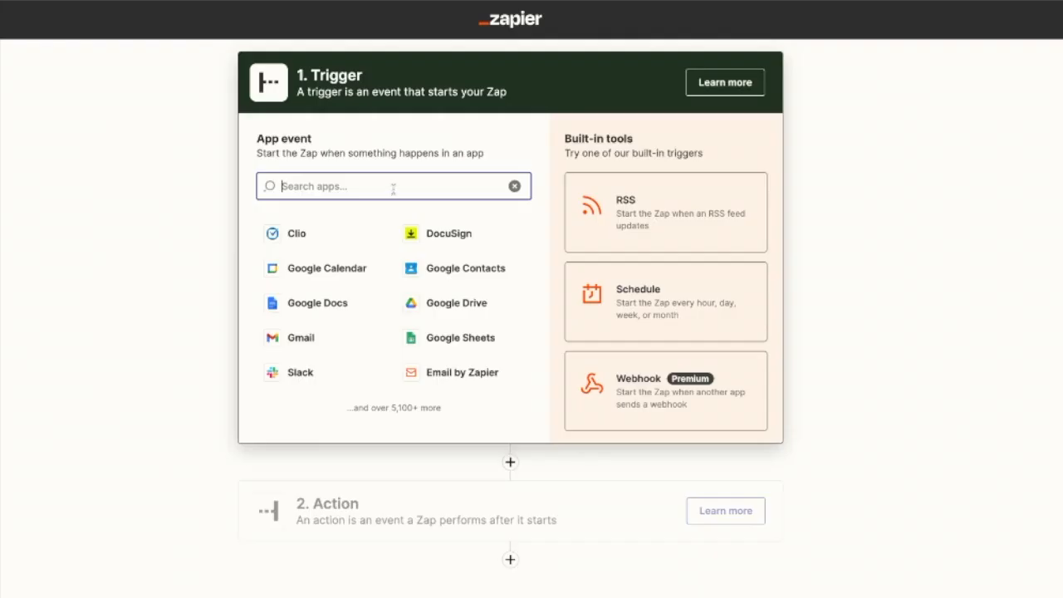
{"action": "type", "text": "webhook"}
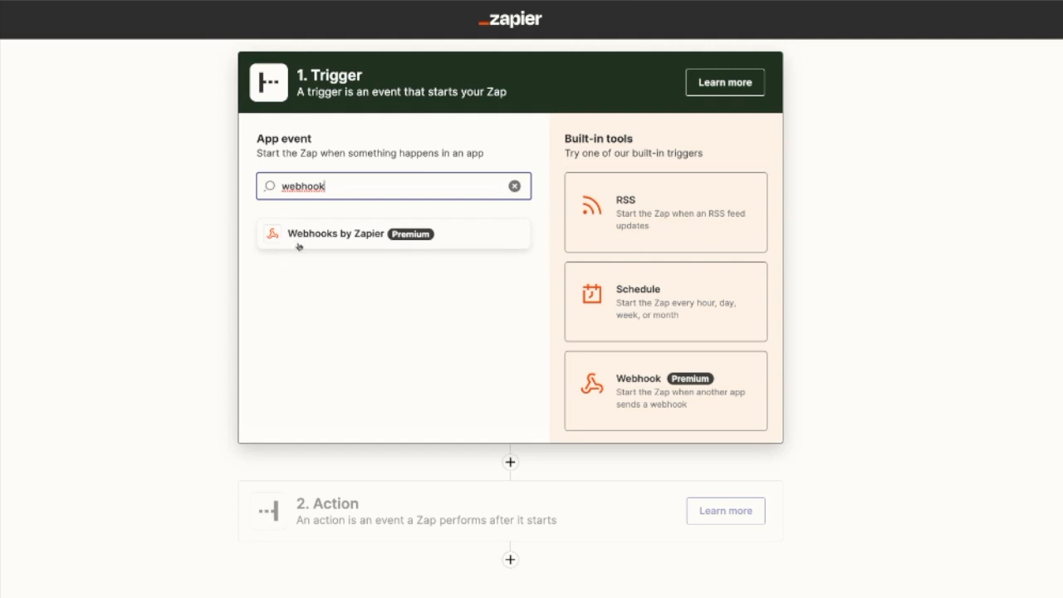
{"action": "left_click", "coordinate": [349, 246]}
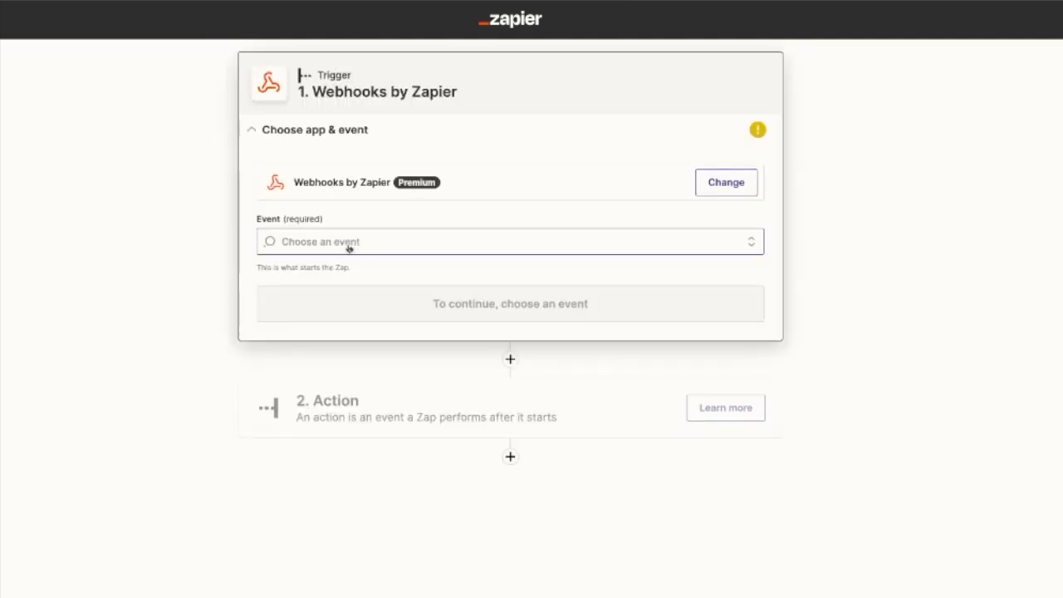
{"action": "left_click", "coordinate": [348, 243]}
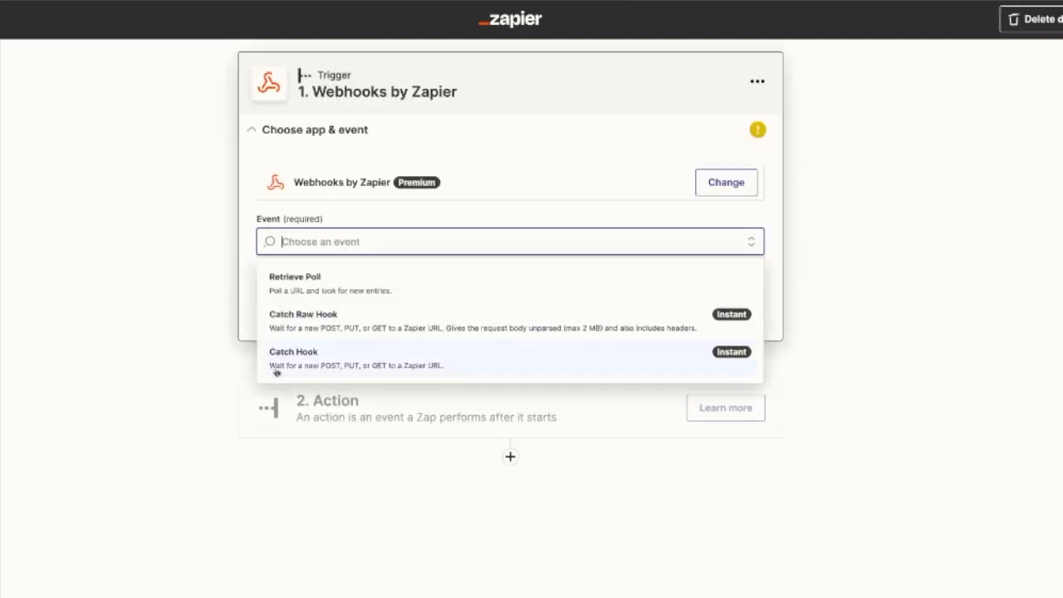
{"action": "left_click", "coordinate": [534, 368]}
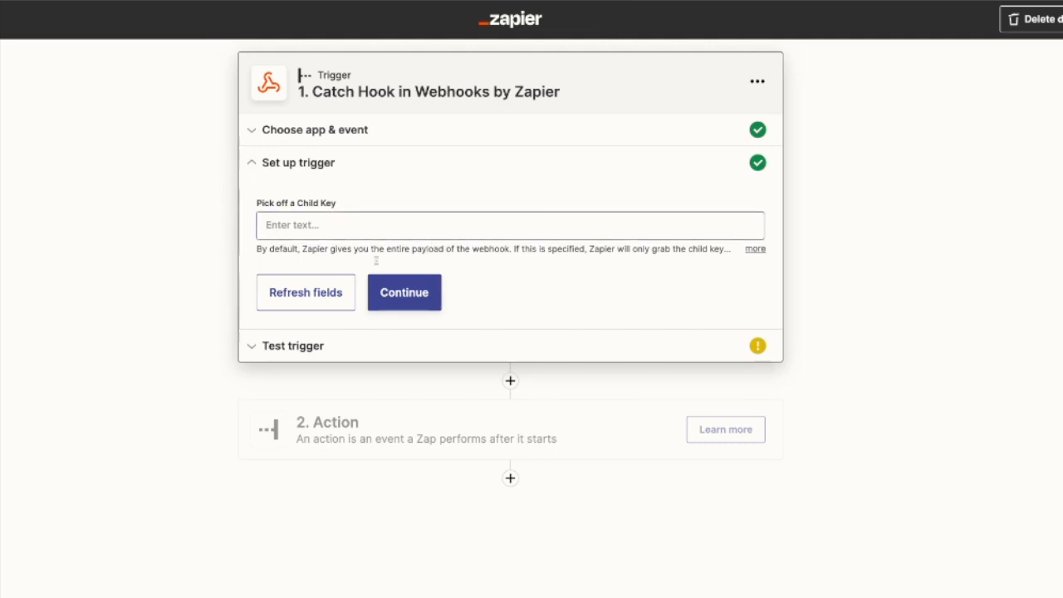
Copy the trigger's webhook URL and paste it as the Zapier Webhook URL in the integration settings of Documate's Intake Form workflow
{"action": "left_click", "coordinate": [425, 294]}
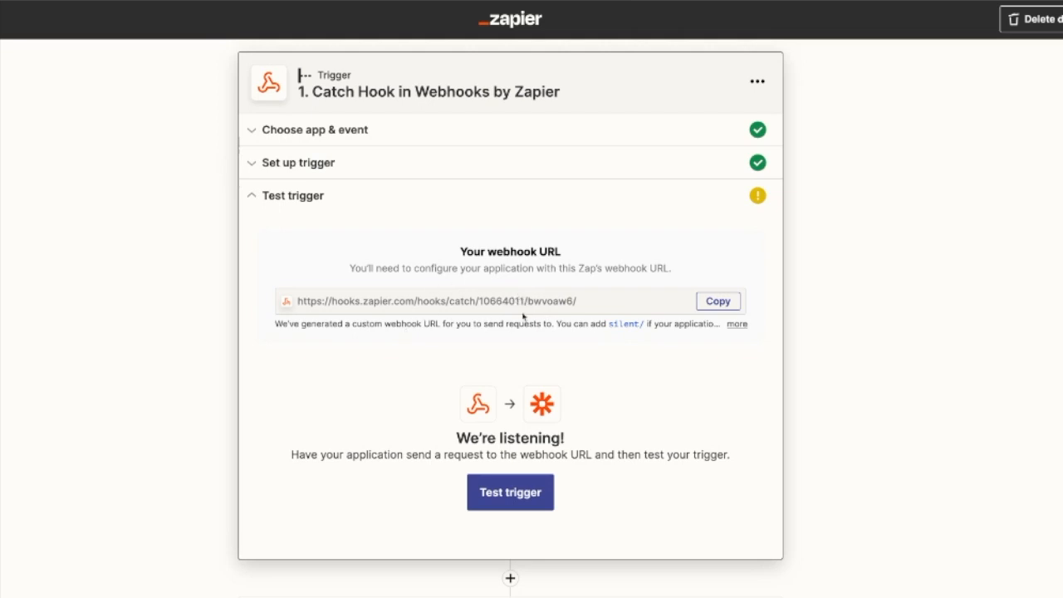
{"action": "left_click", "coordinate": [726, 306]}
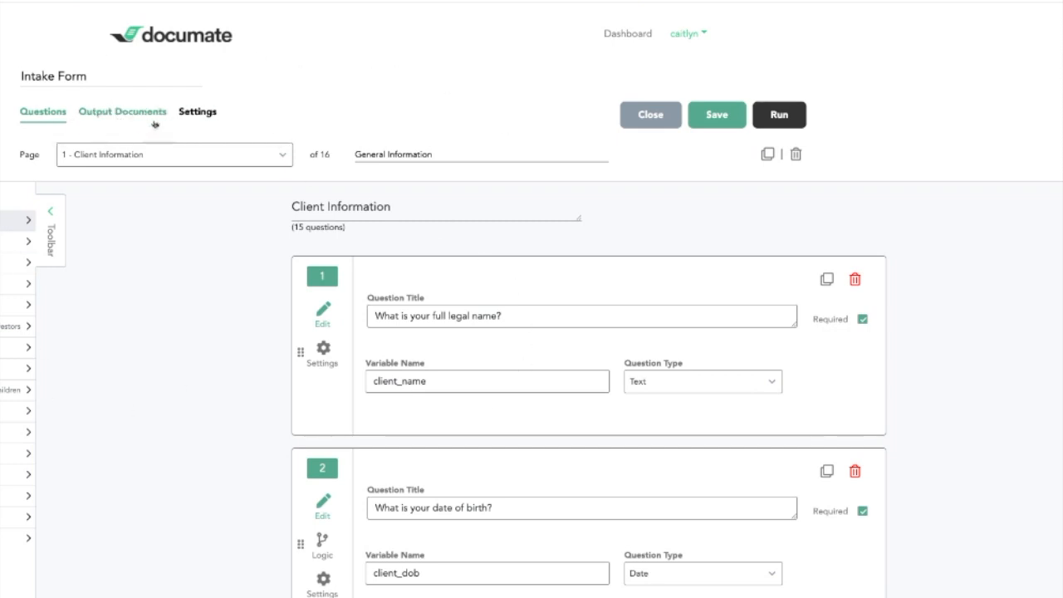
{"action": "left_click", "coordinate": [198, 116]}
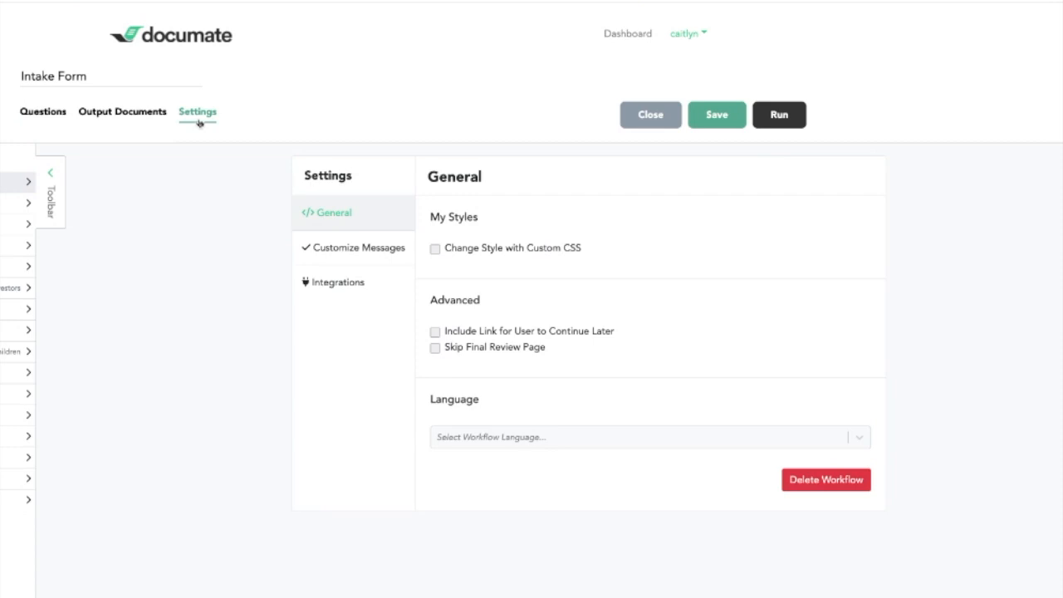
{"action": "left_click", "coordinate": [344, 291]}
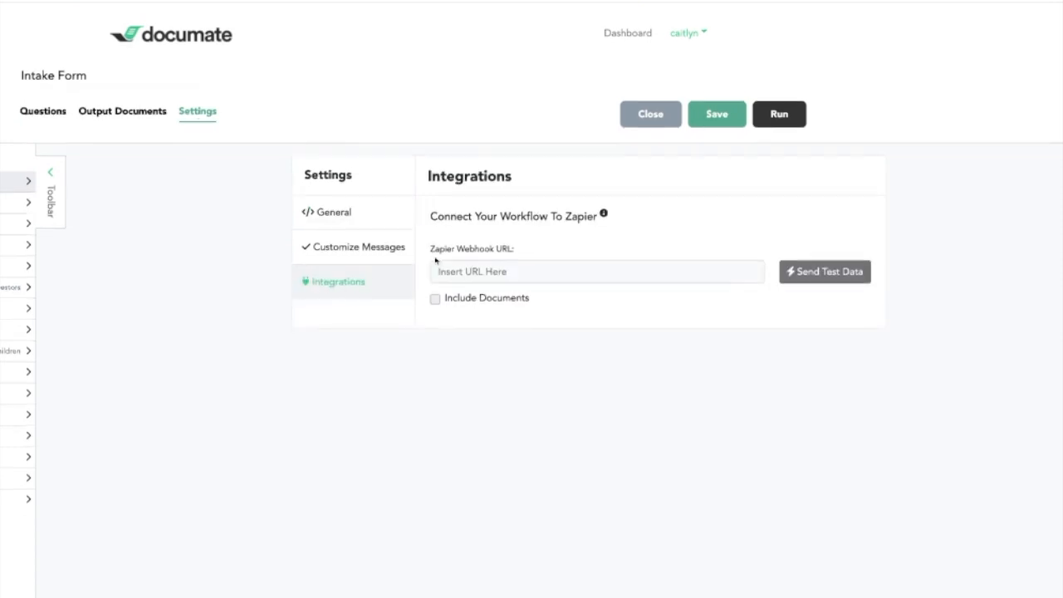
{"action": "left_click", "coordinate": [496, 276]}
{"action": "key", "text": "ctrl+v"}
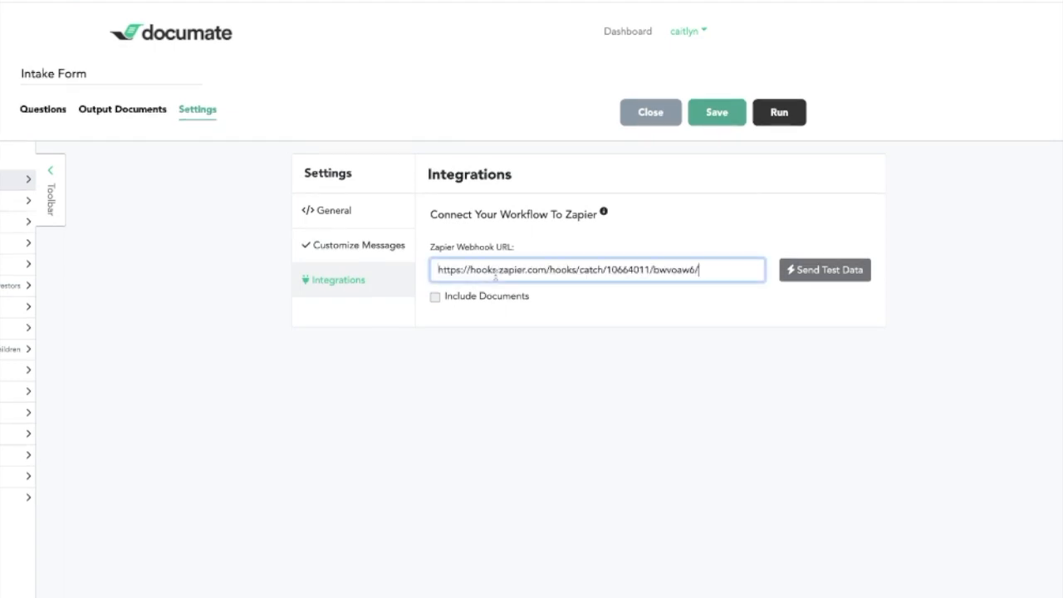
{"action": "left_click", "coordinate": [635, 309]}
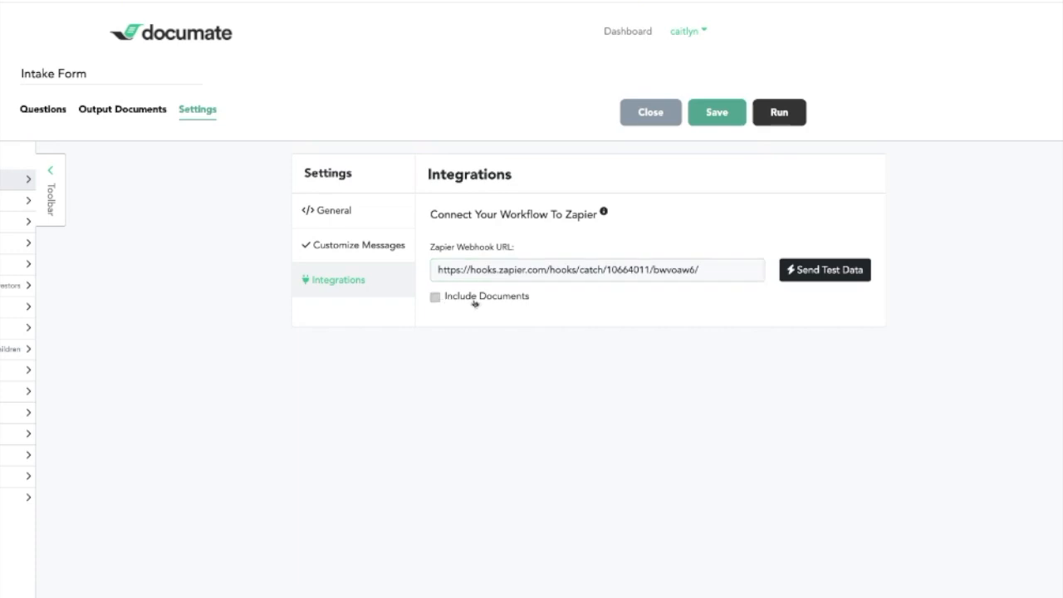
Enable Include Documents for the Intake Form workflow, save it and send test data to the webhook
{"action": "left_click", "coordinate": [437, 301]}
{"action": "left_click", "coordinate": [719, 118]}
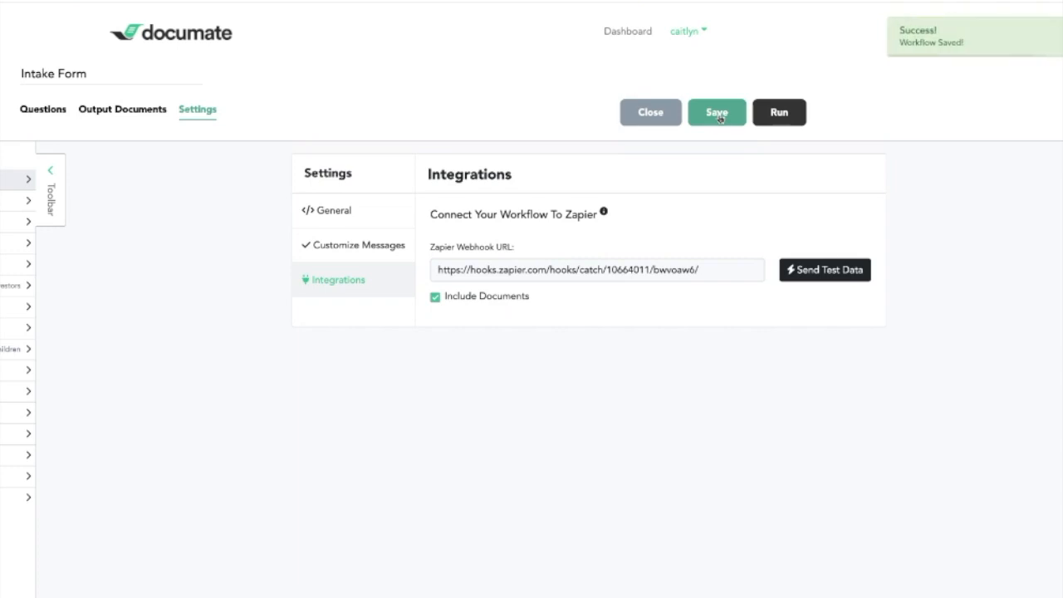
{"action": "left_click", "coordinate": [818, 281]}
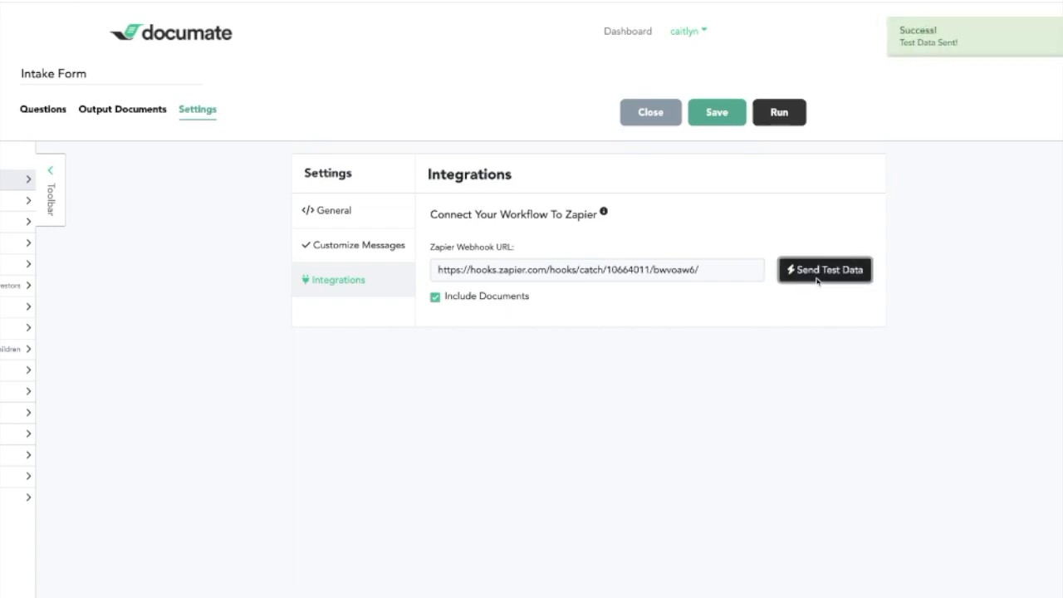
Switch back to Zapier, test the Catch Hook trigger and look through the fields of the received request
{"action": "left_click", "coordinate": [143, 1]}
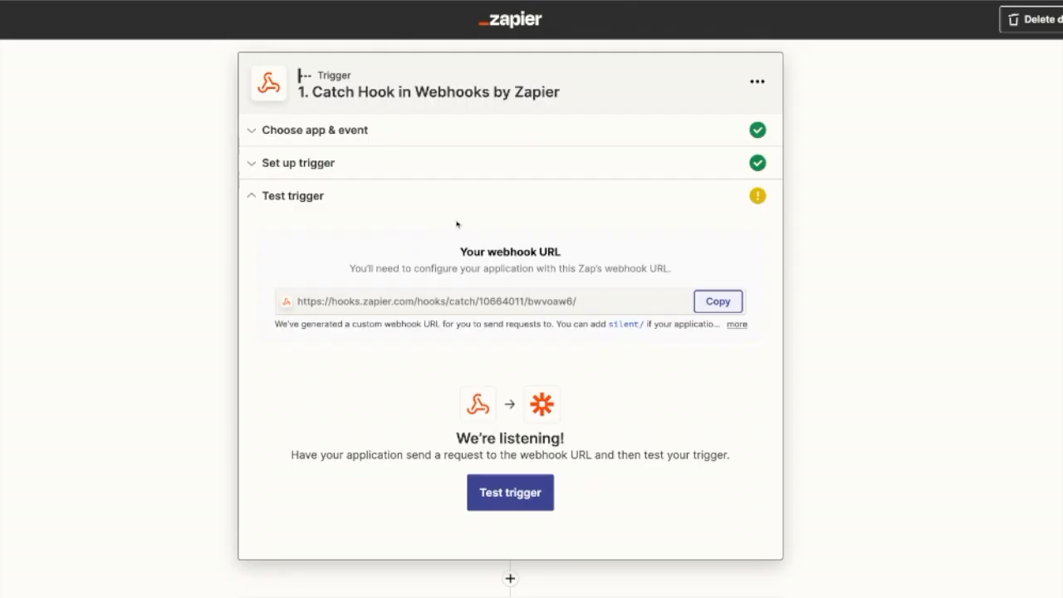
{"action": "left_click", "coordinate": [521, 504]}
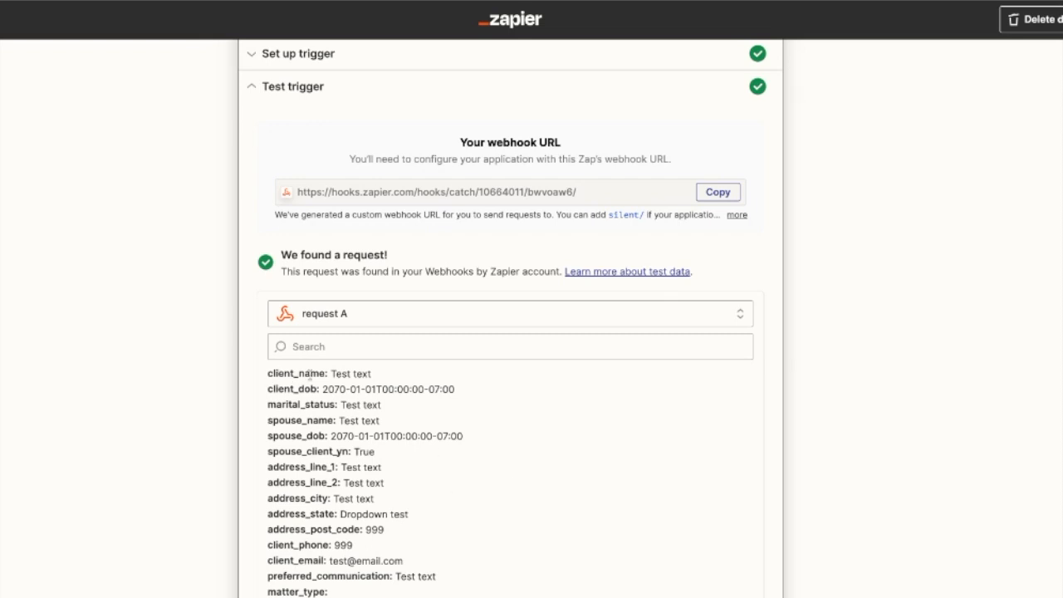
{"action": "scroll", "coordinate": [422, 427], "scroll_direction": "down", "scroll_amount": 10}
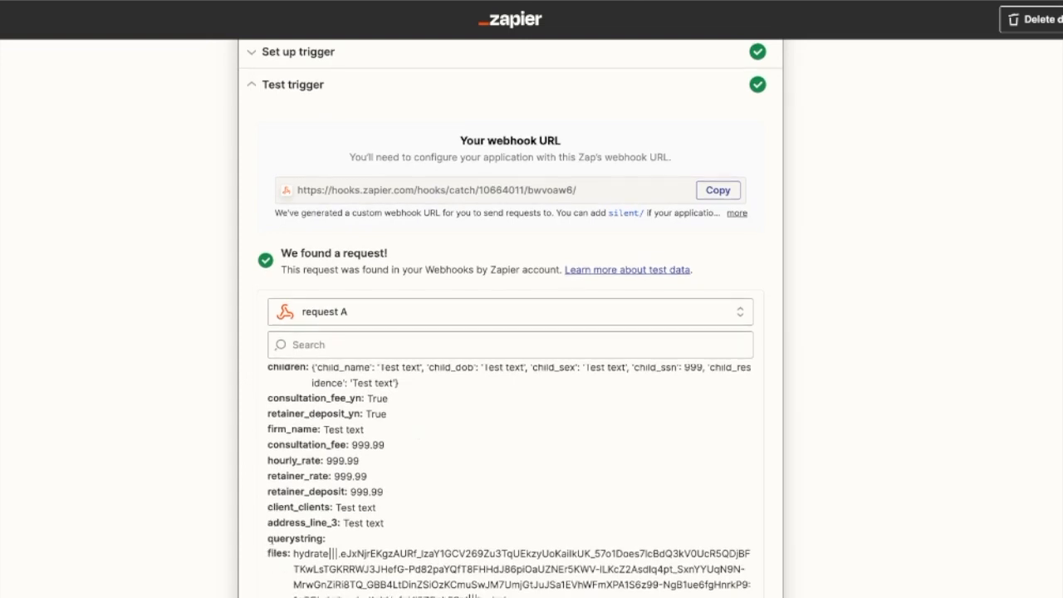
{"action": "scroll", "coordinate": [498, 373], "scroll_direction": "down", "scroll_amount": 3}
{"action": "scroll", "coordinate": [499, 299], "scroll_direction": "up", "scroll_amount": 10}
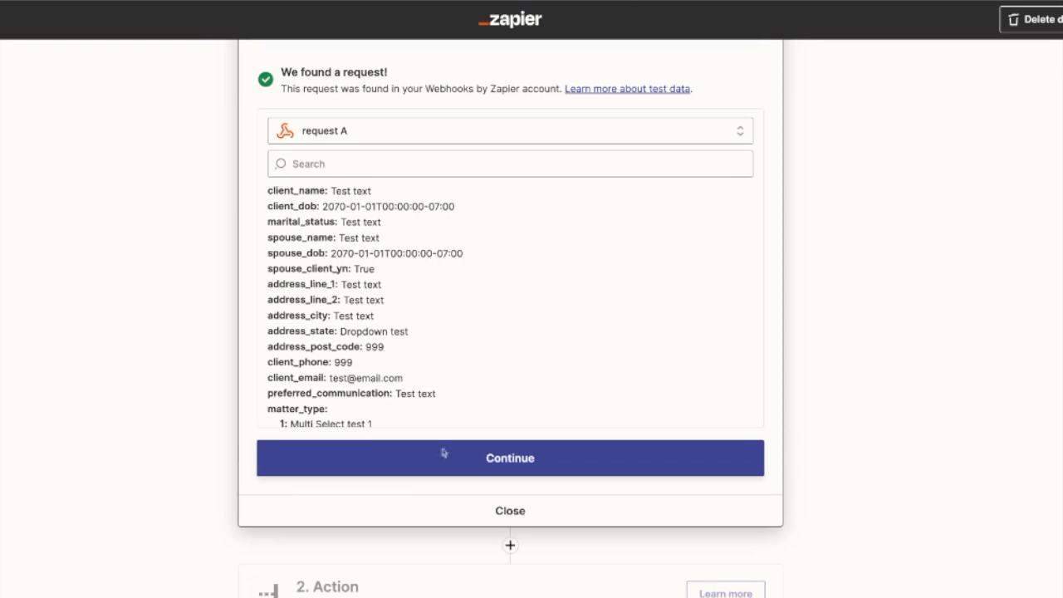
Add a Google Drive action with the Upload File event that places files in the Webhook Testing folder
{"action": "left_click", "coordinate": [550, 475]}
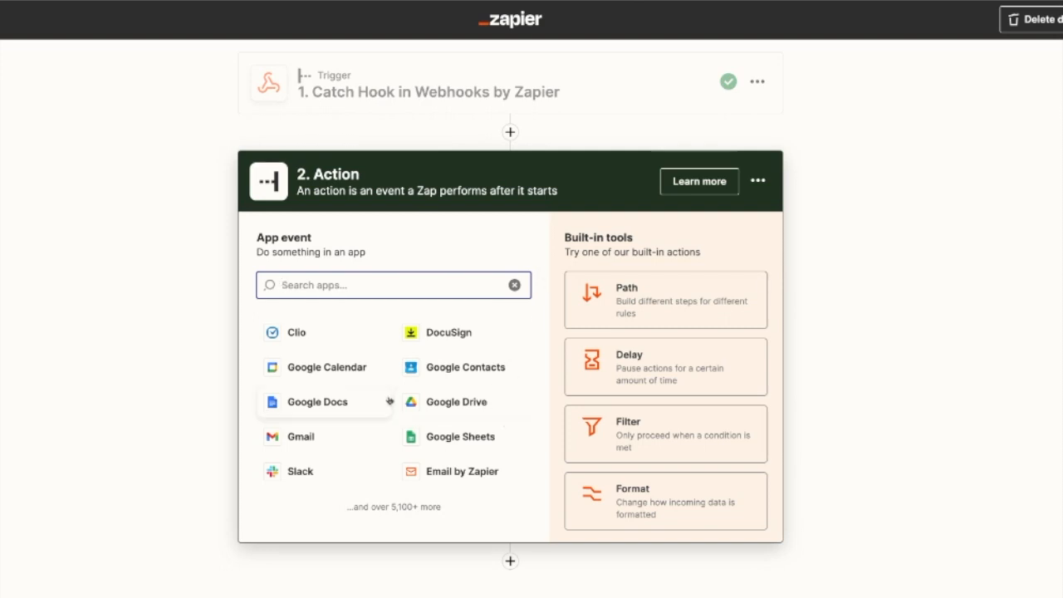
{"action": "left_click", "coordinate": [475, 416]}
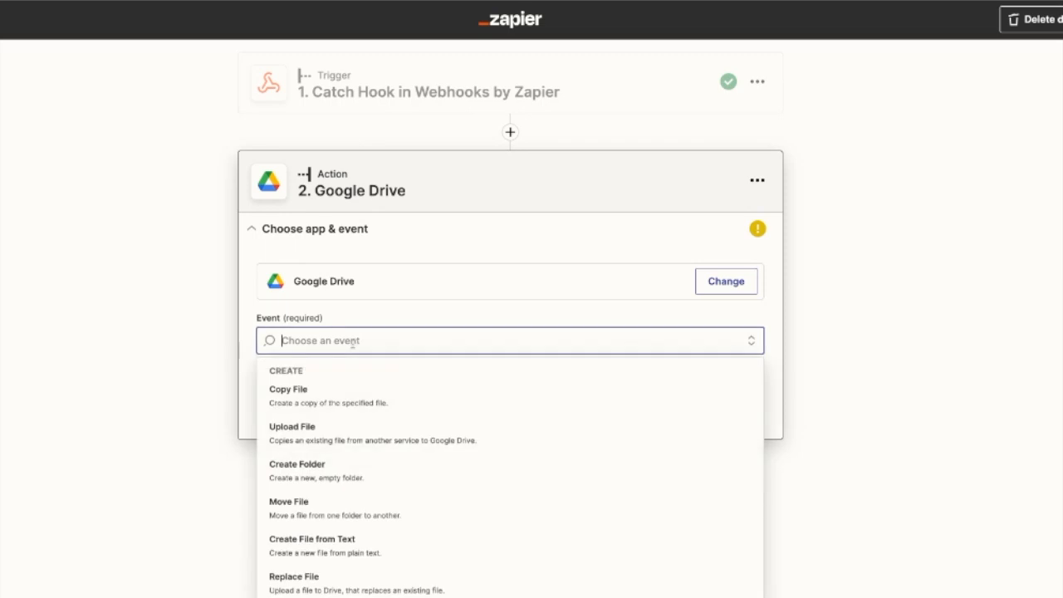
{"action": "left_click", "coordinate": [345, 447]}
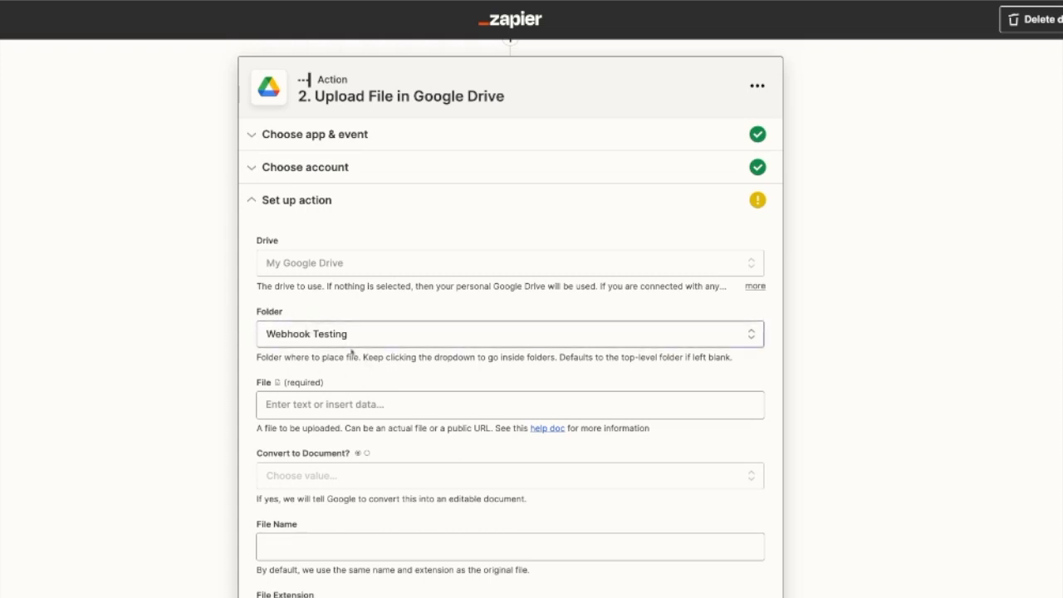
Map the webhook's Files data to the upload action's File field and set Convert to Document to True
{"action": "scroll", "coordinate": [351, 371], "scroll_direction": "down", "scroll_amount": 1}
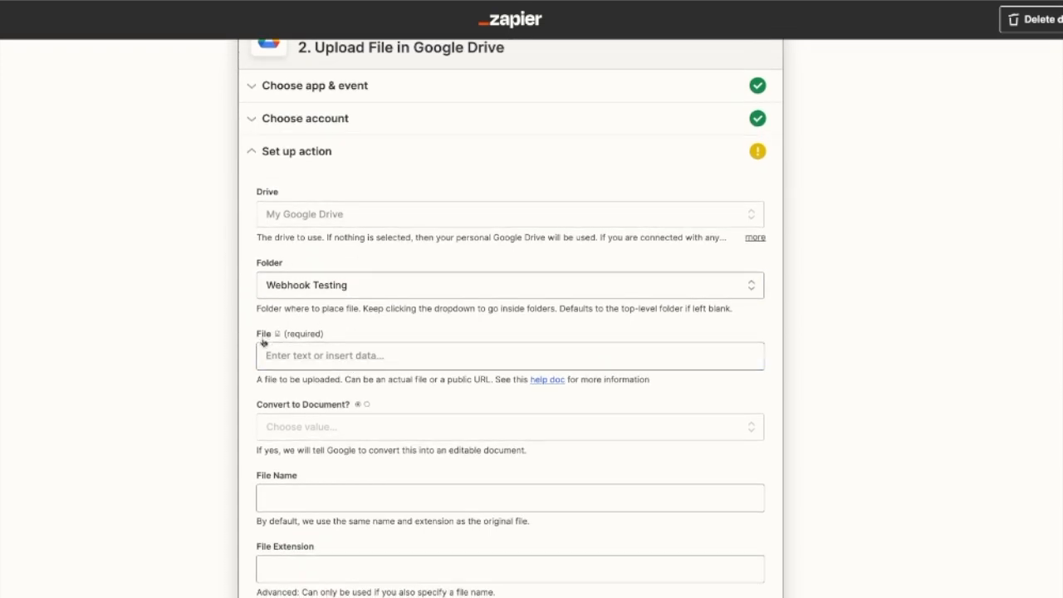
{"action": "left_click", "coordinate": [325, 354]}
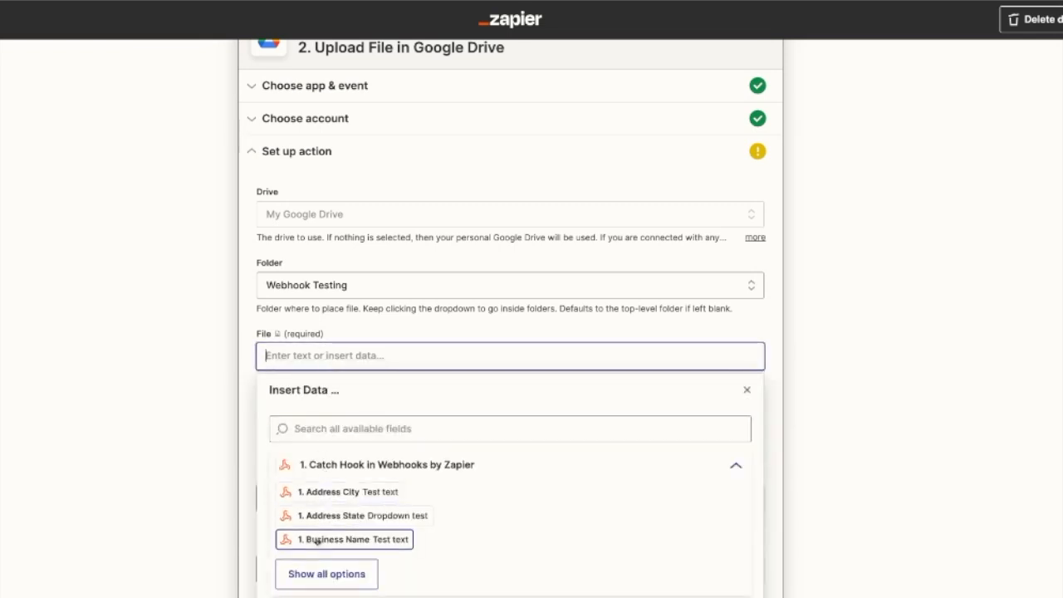
{"action": "left_click", "coordinate": [327, 431]}
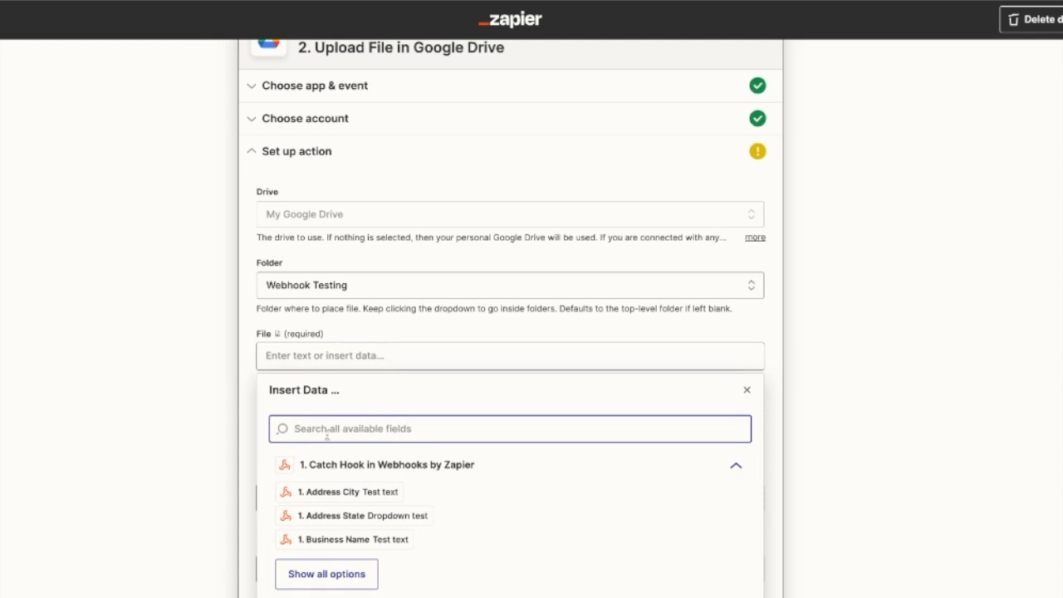
{"action": "type", "text": "file"}
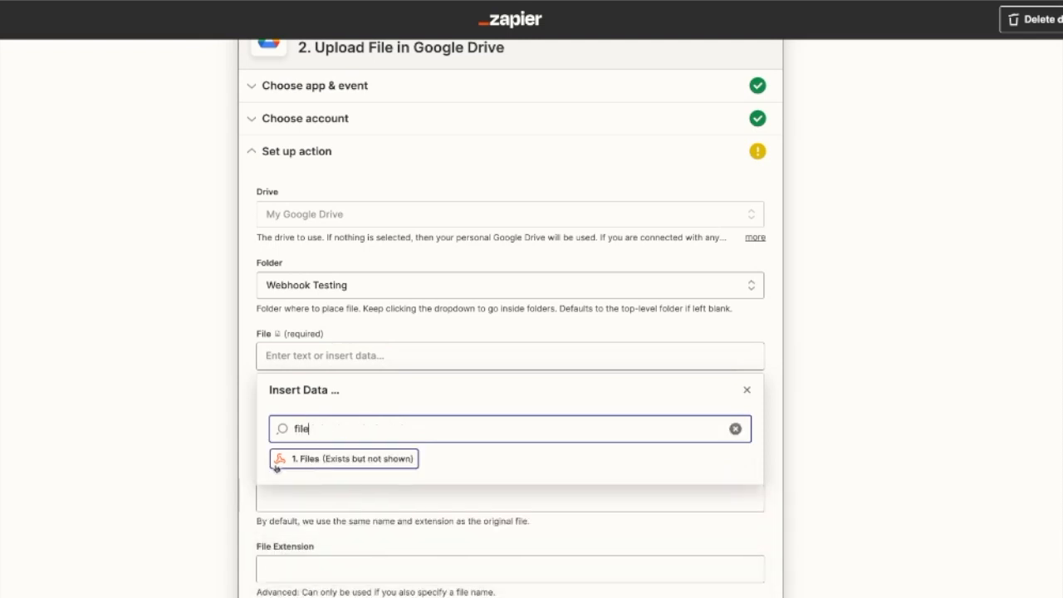
{"action": "left_click", "coordinate": [316, 461]}
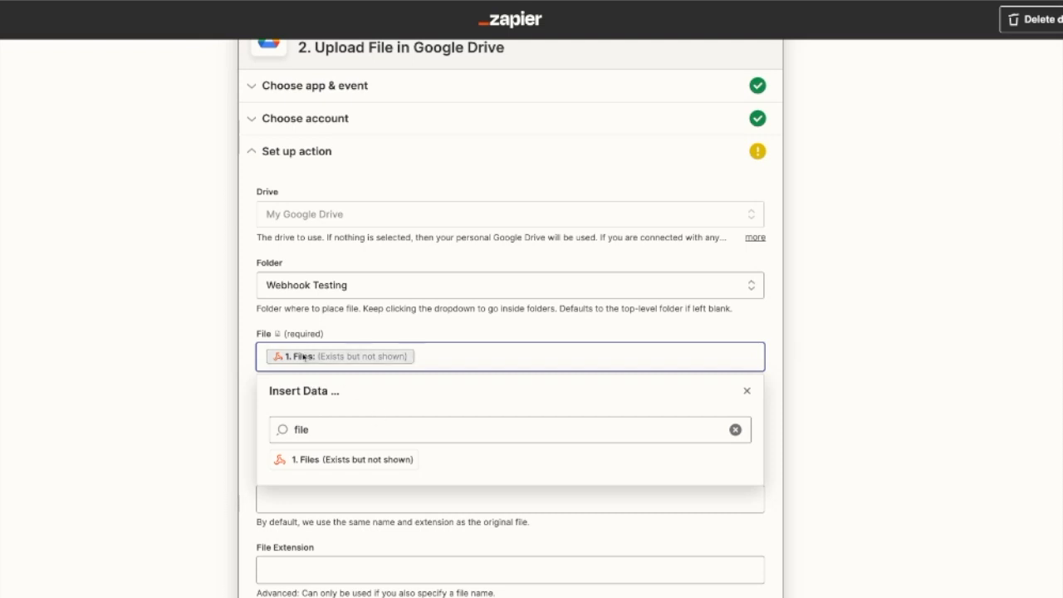
{"action": "left_click", "coordinate": [464, 318]}
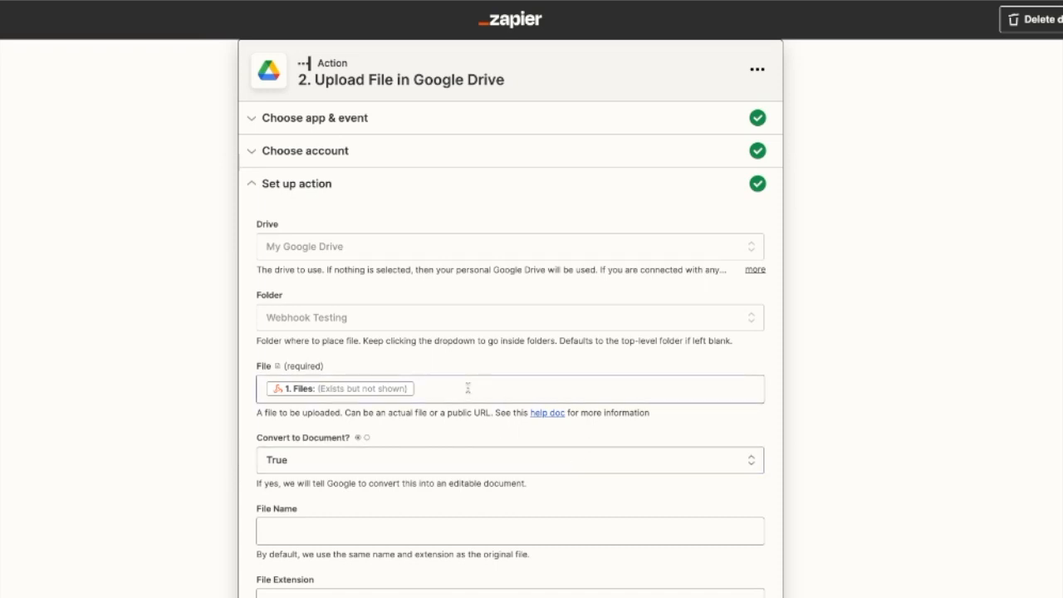
Set the uploaded file's name to the webhook's Client Name field followed by the text Intake Documents
{"action": "left_click", "coordinate": [280, 541]}
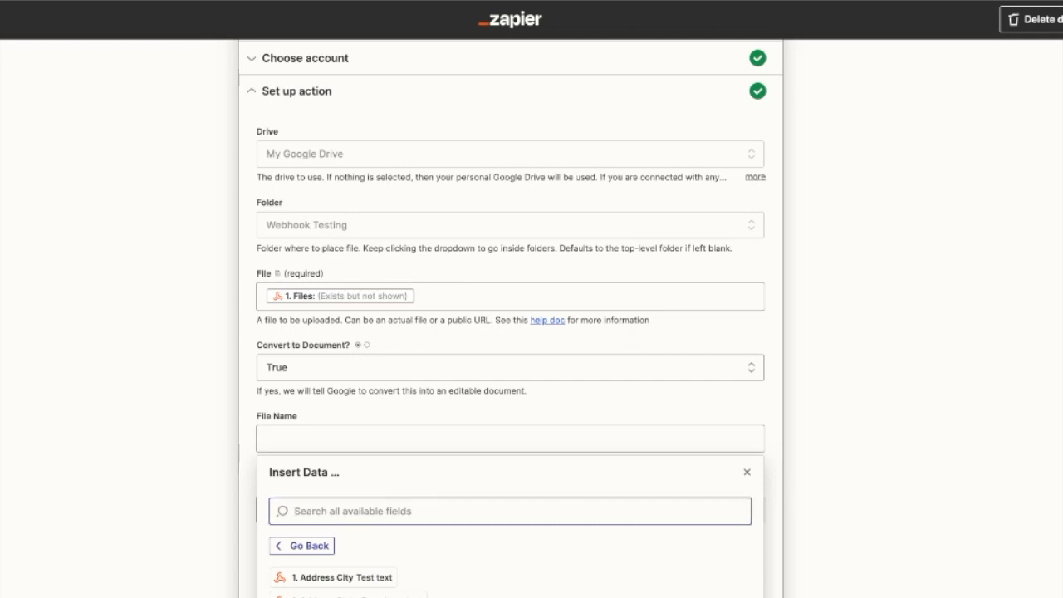
{"action": "left_click", "coordinate": [365, 594]}
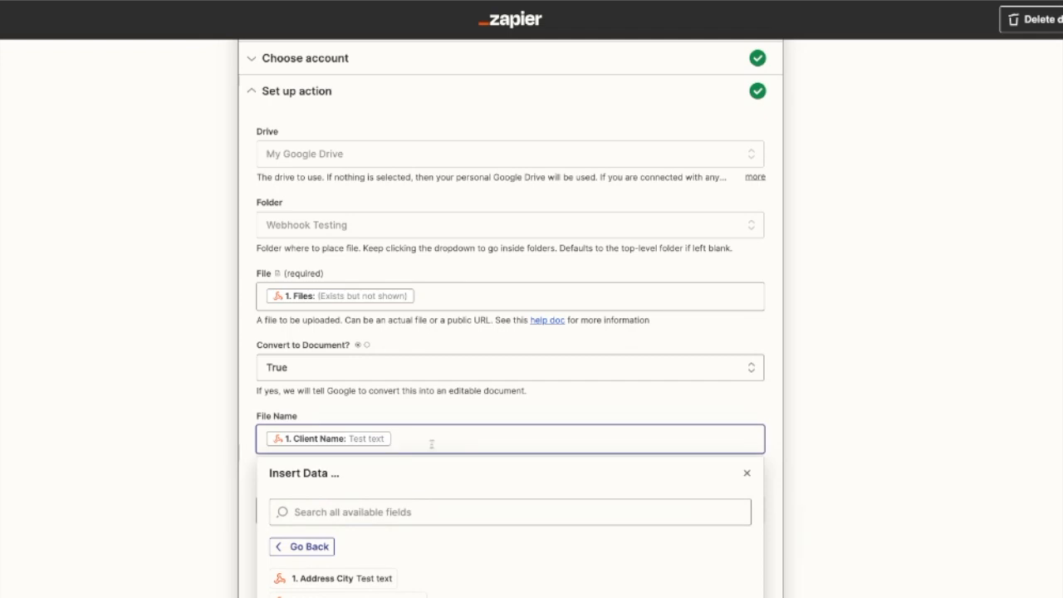
{"action": "type", "text": "Intake Doc"}
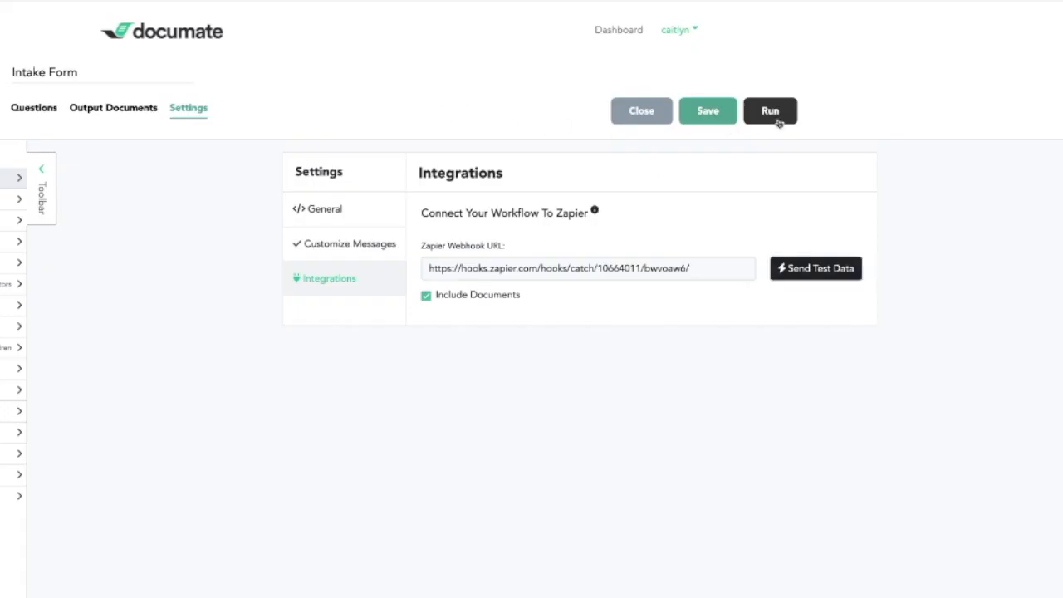
Run the Intake Form workflow in Documate, enter the client's full legal name and go through the answers for review
{"action": "left_click", "coordinate": [779, 114]}
{"action": "type", "text": "Jane d"}
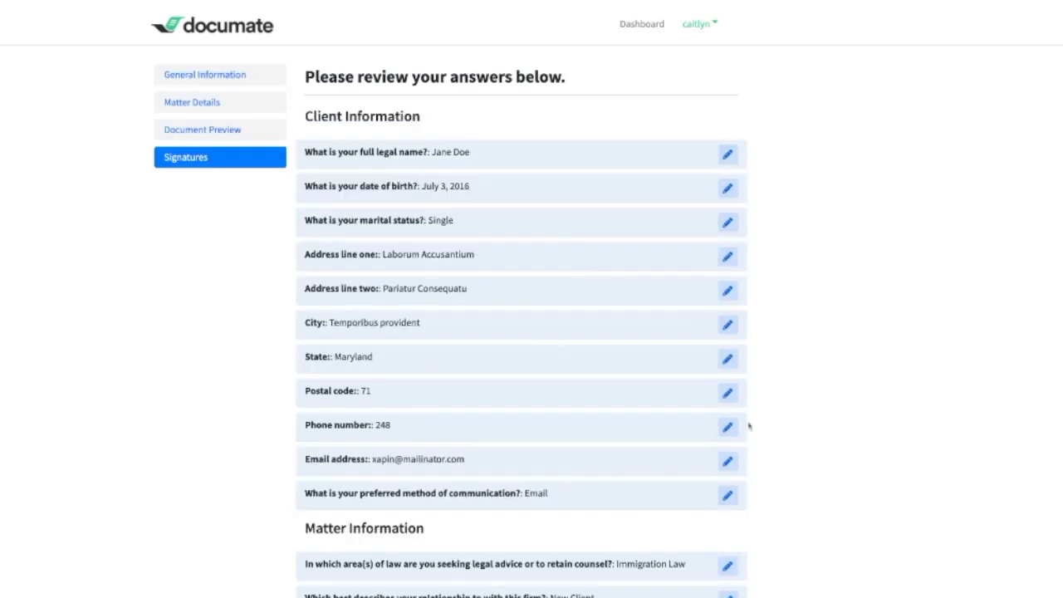
{"action": "scroll", "coordinate": [750, 427], "scroll_direction": "down", "scroll_amount": 5}
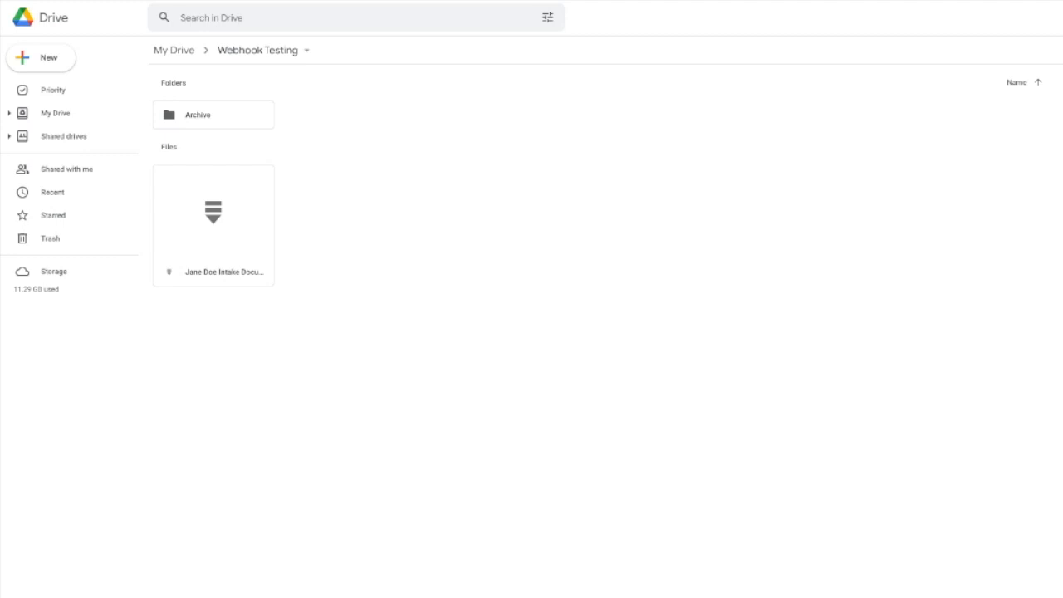
Open the uploaded intake documents zip file in Google Drive's Webhook Testing folder to examine its contents
{"action": "left_click", "coordinate": [200, 283]}
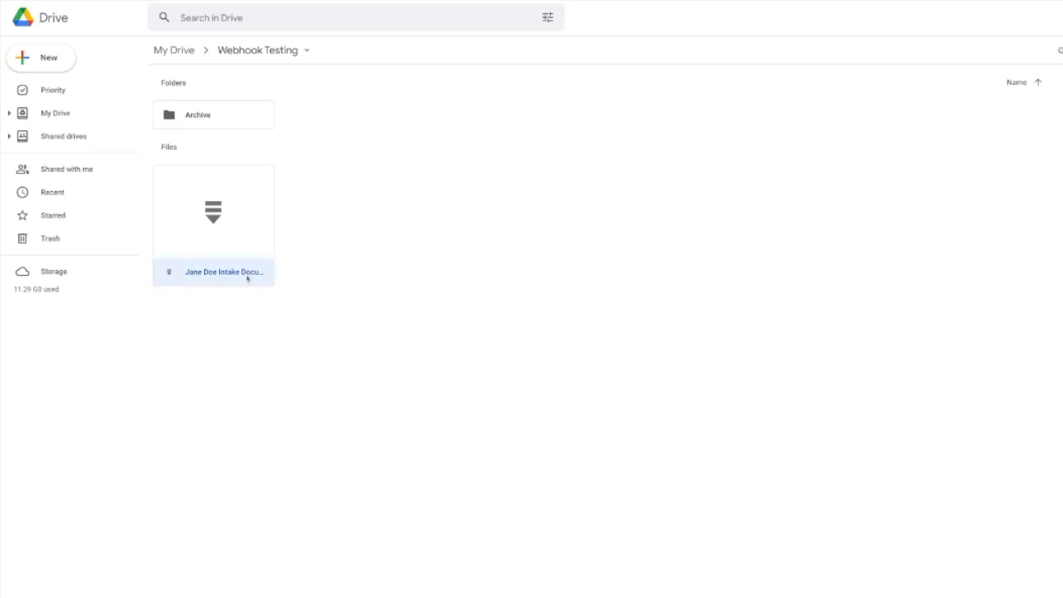
{"action": "double_click", "coordinate": [193, 274]}
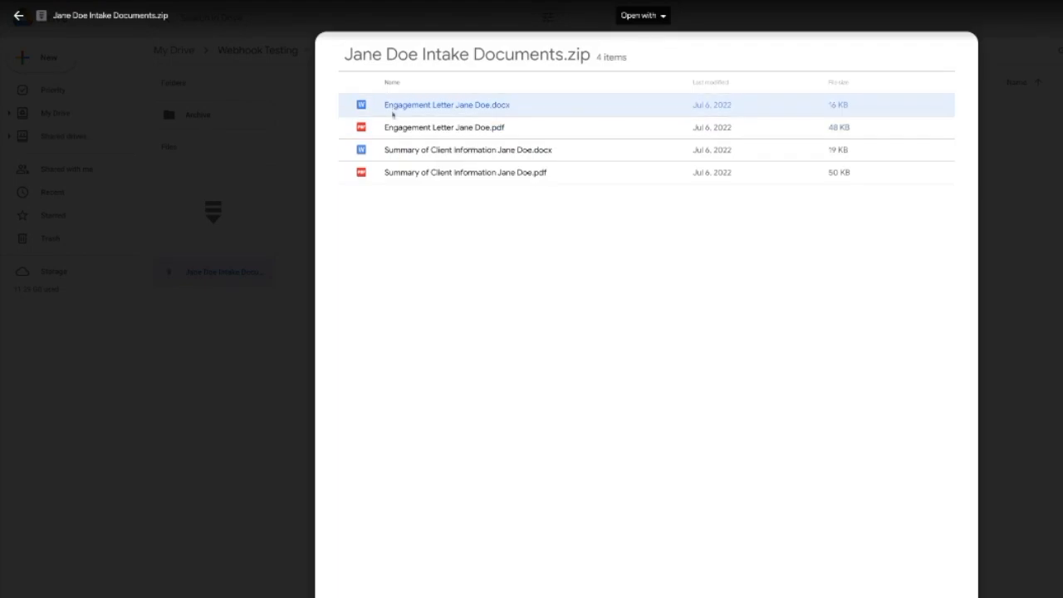